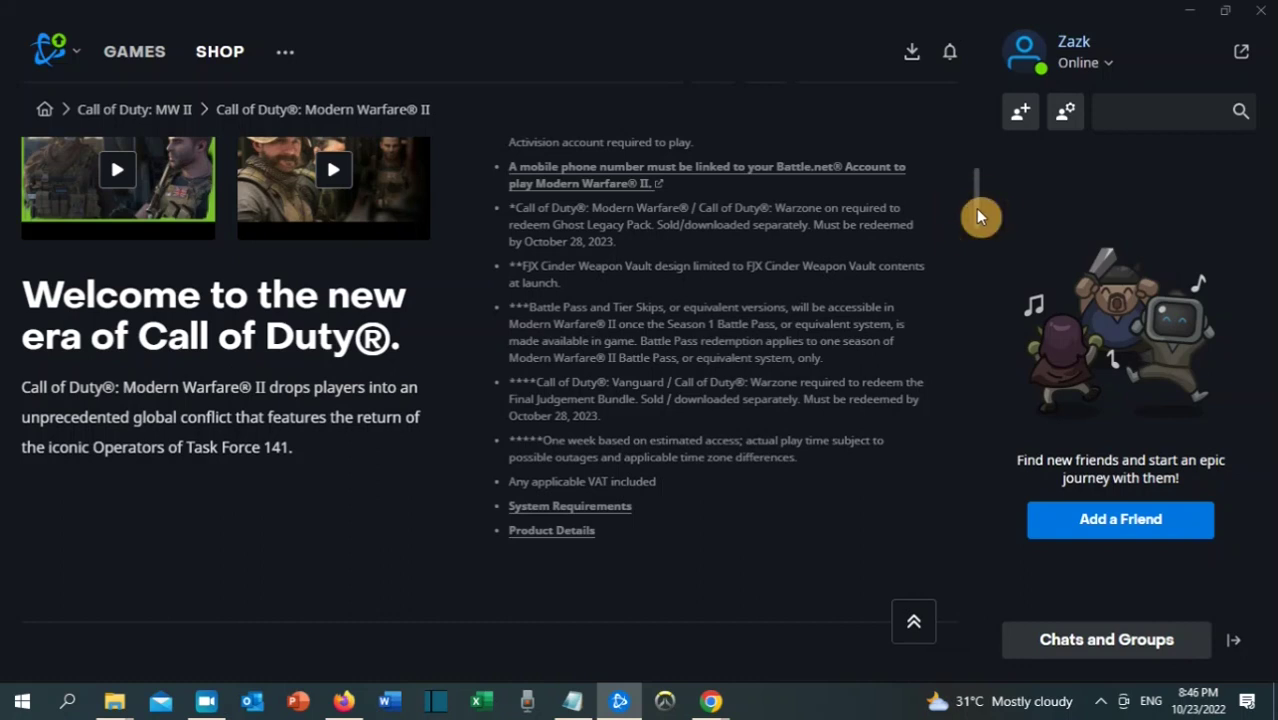
Review the Windows system requirements on the Call of Duty: Modern Warfare II shop page, and minimize the window
drag(979, 215, 953, 553)
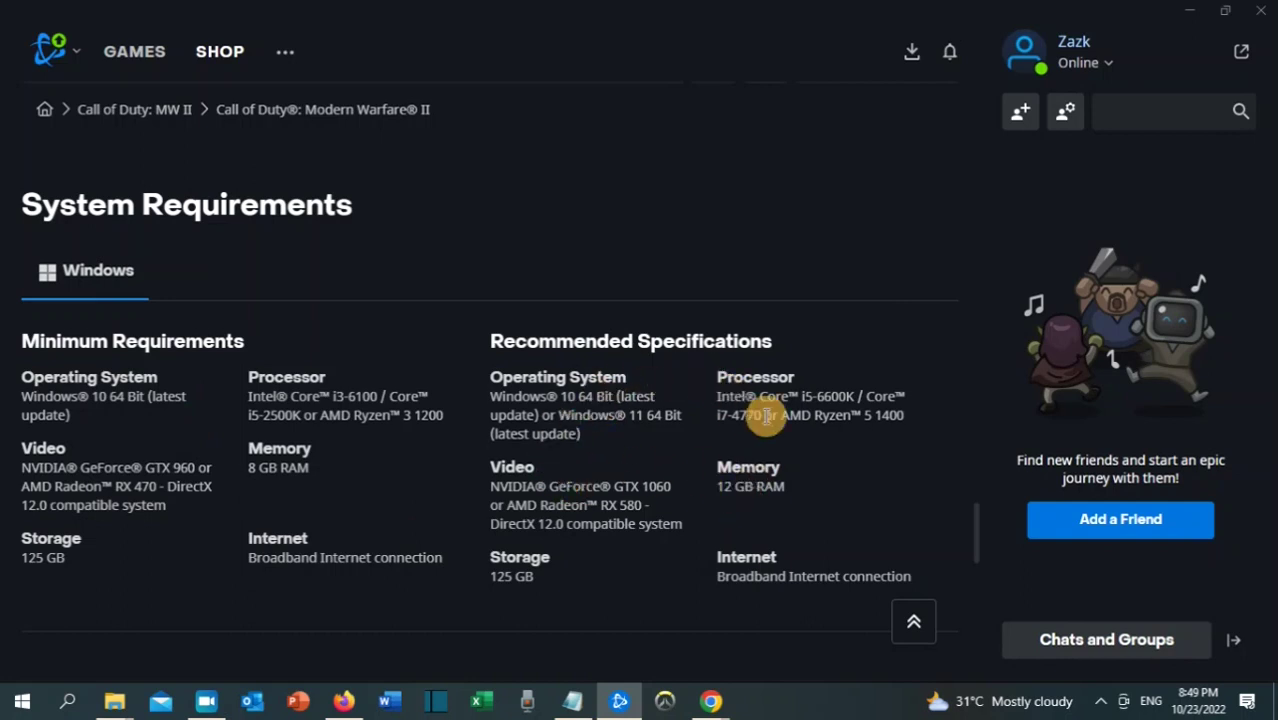
click(1190, 17)
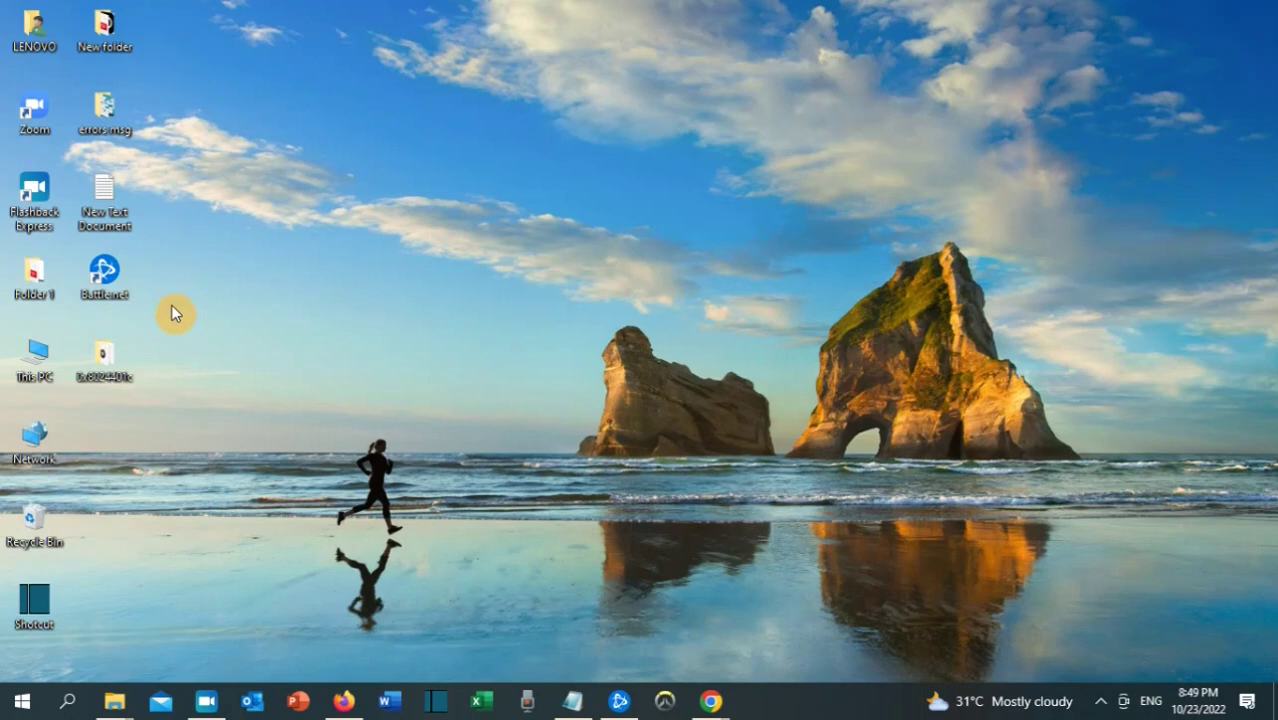
Set the desktop Battle.net shortcut's compatibility properties to disable fullscreen optimizations and run the program as an administrator
right_click(109, 276)
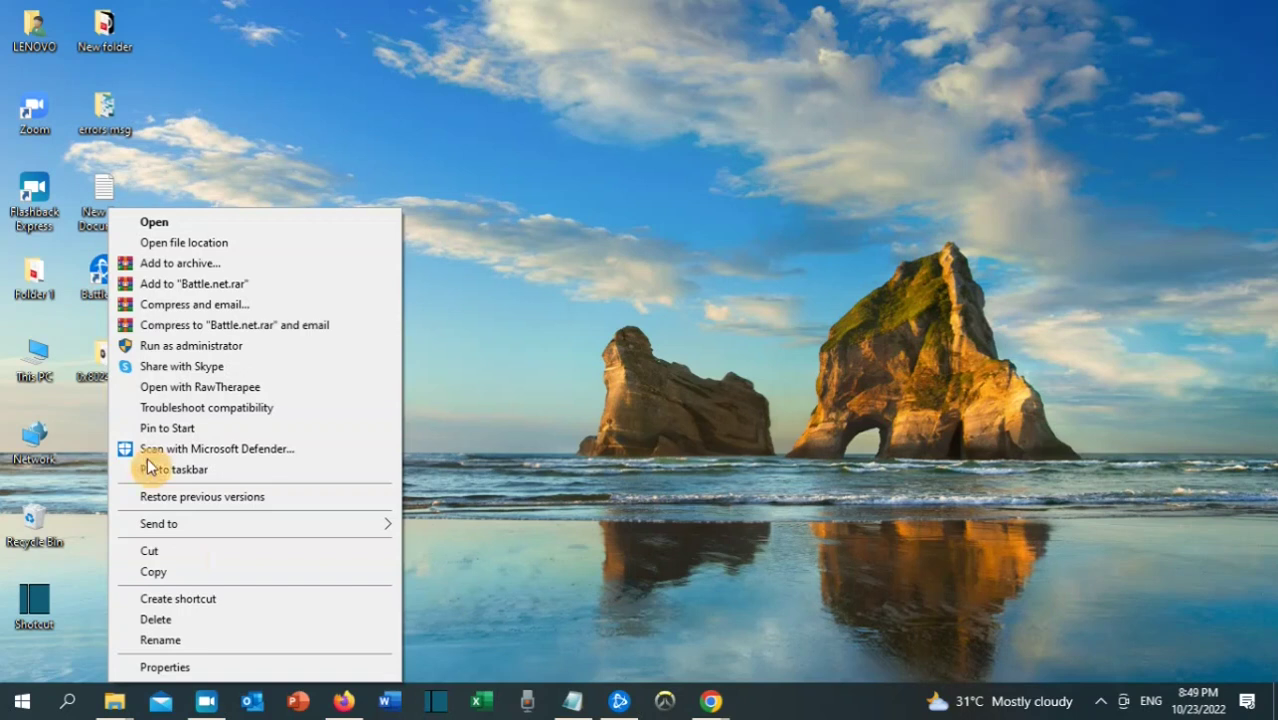
click(214, 666)
click(369, 233)
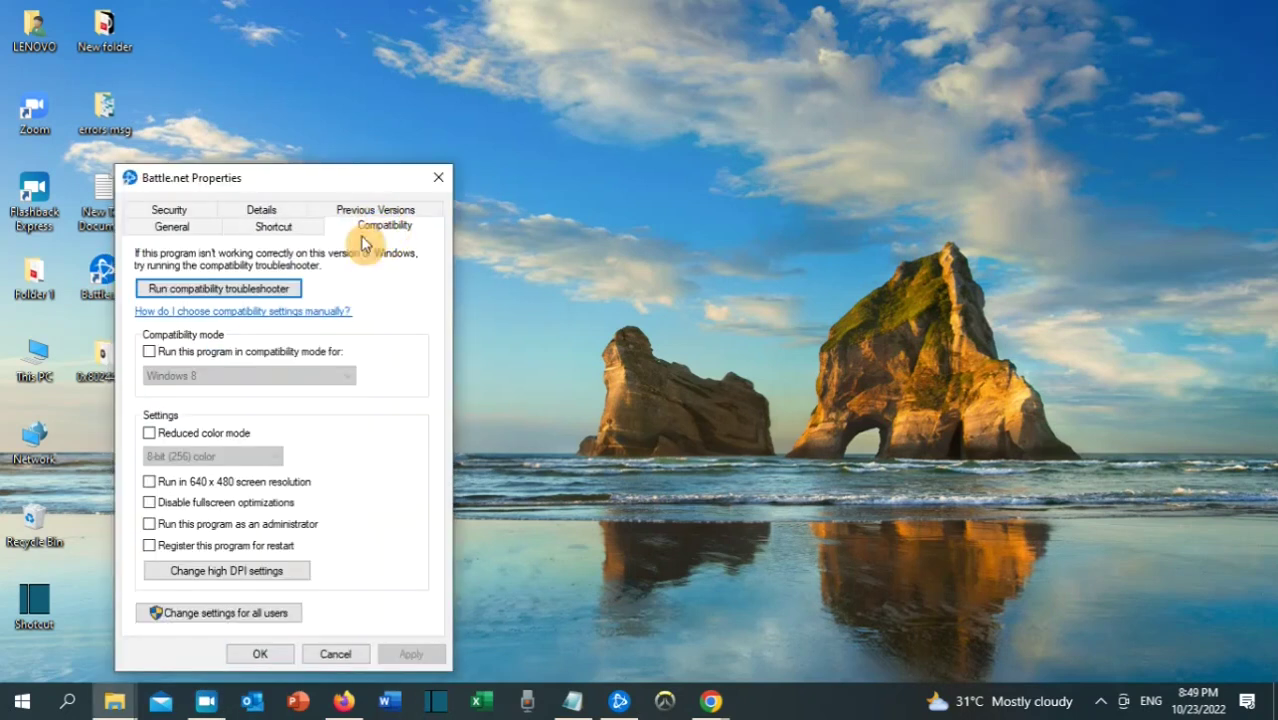
click(149, 504)
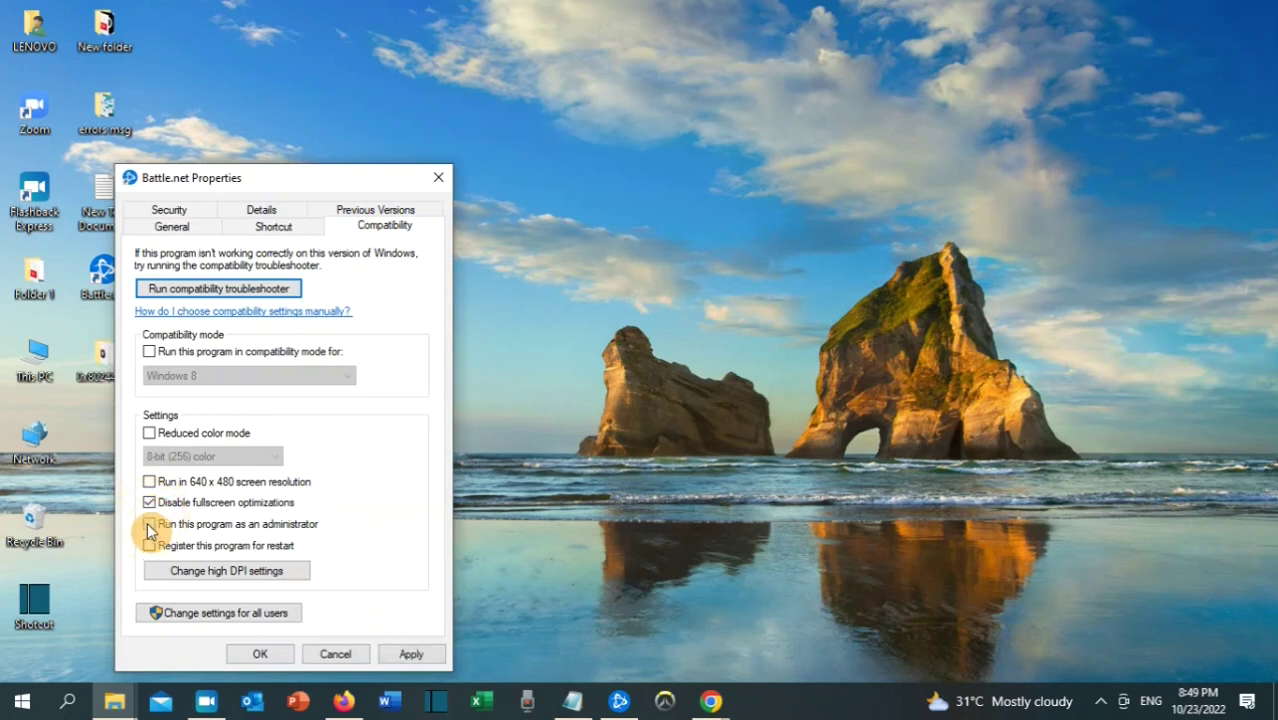
click(149, 524)
click(413, 653)
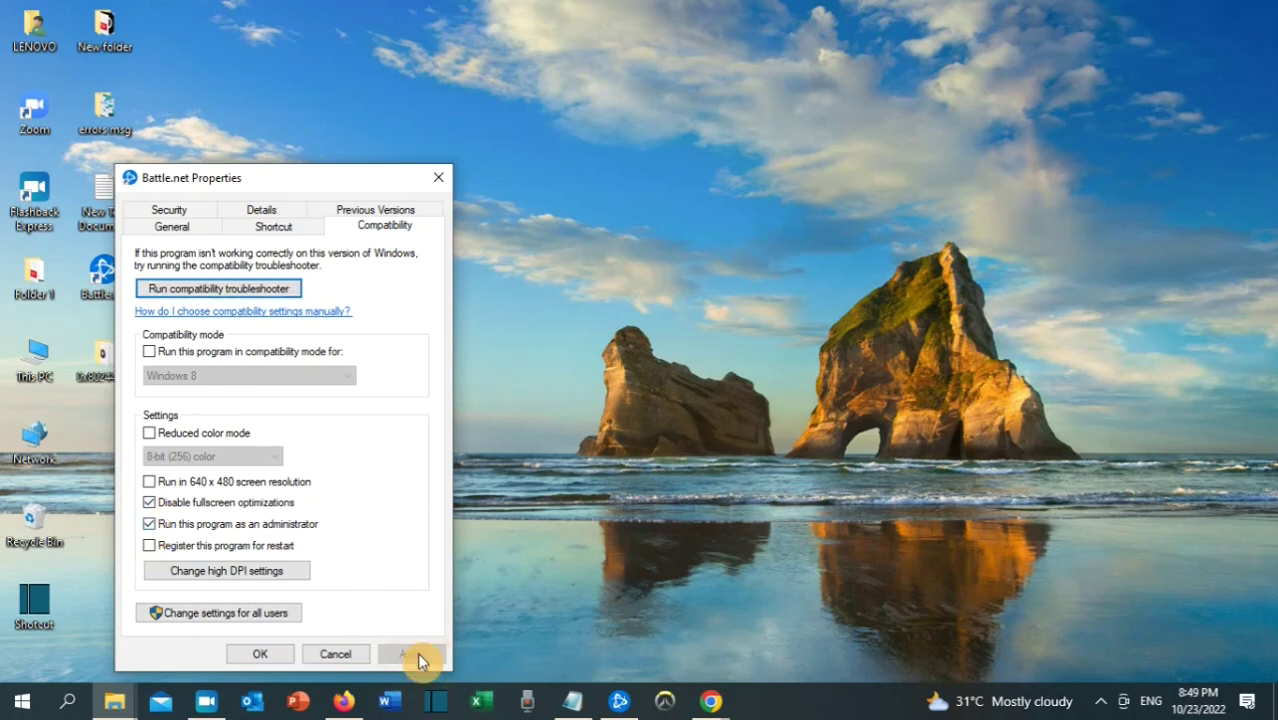
click(252, 655)
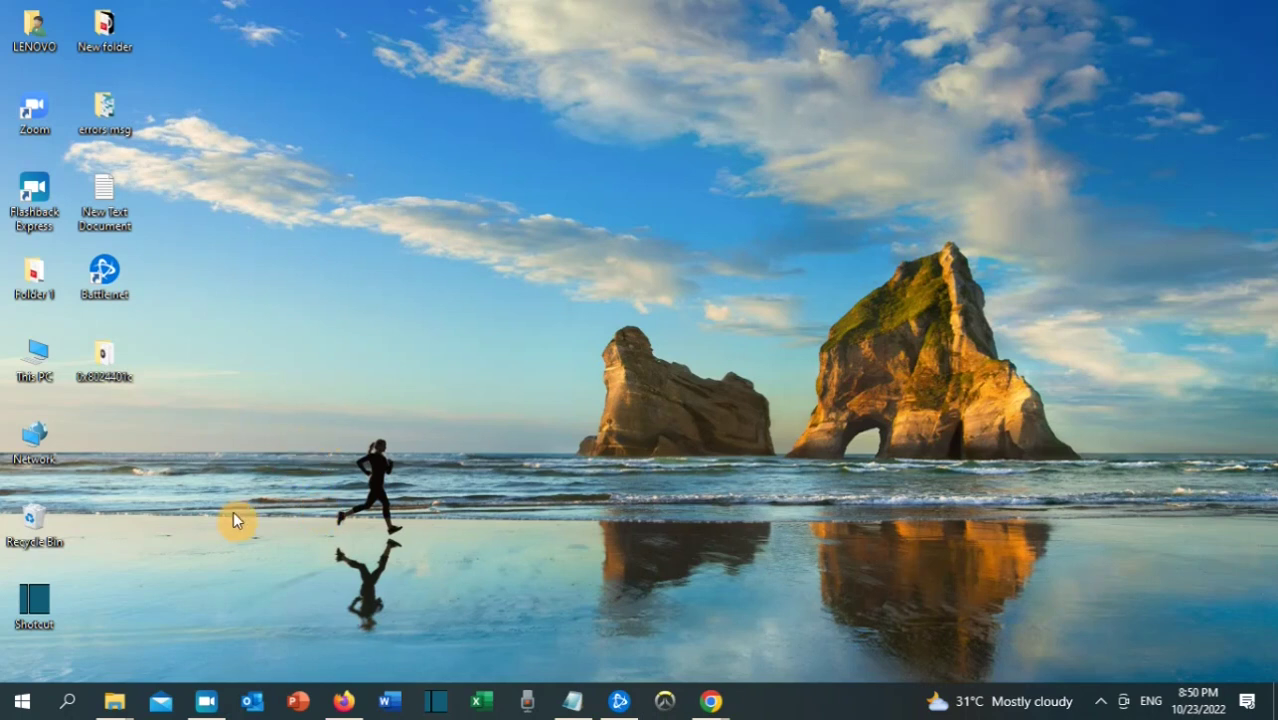
Open the Windows Update settings and check for updates
click(68, 702)
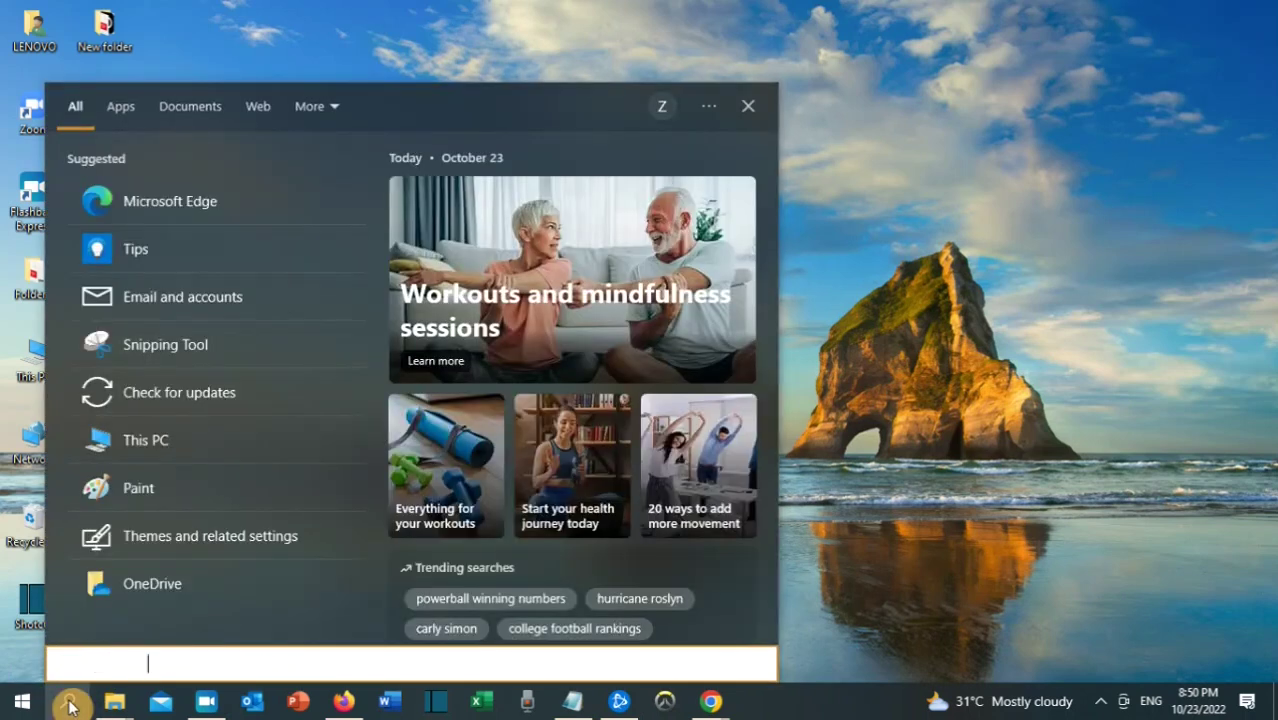
text(windows upda)
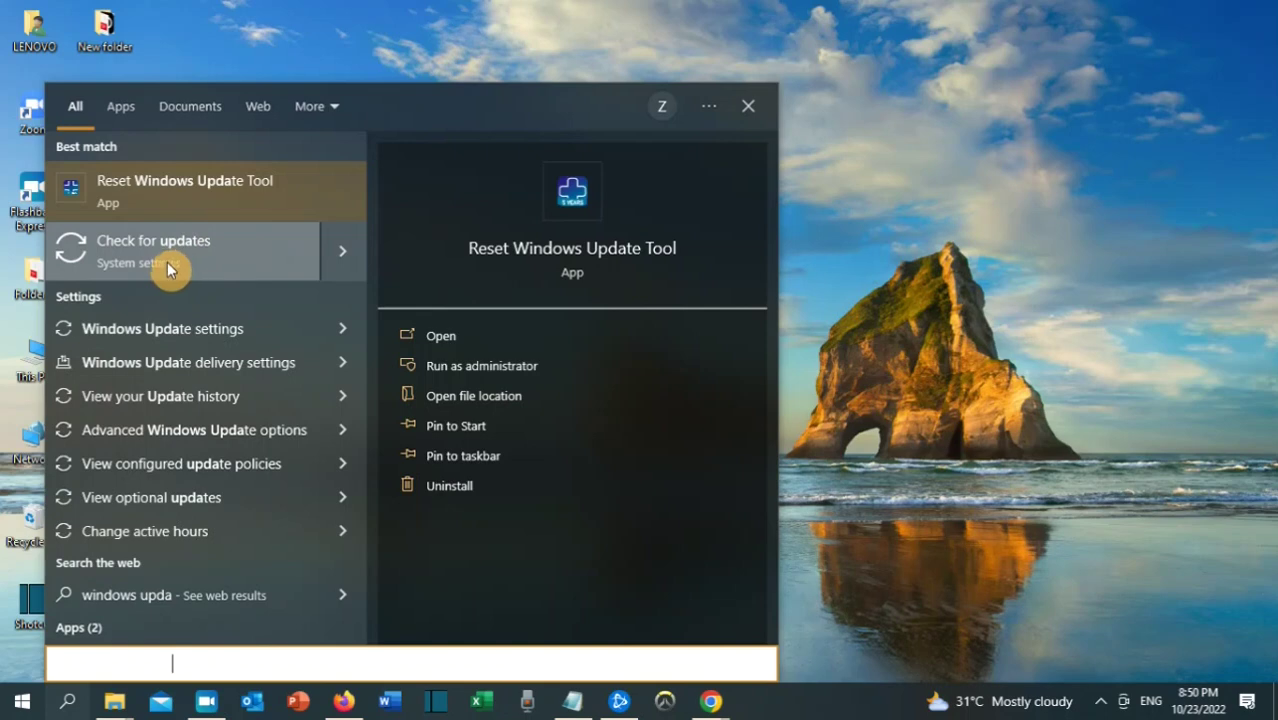
click(170, 262)
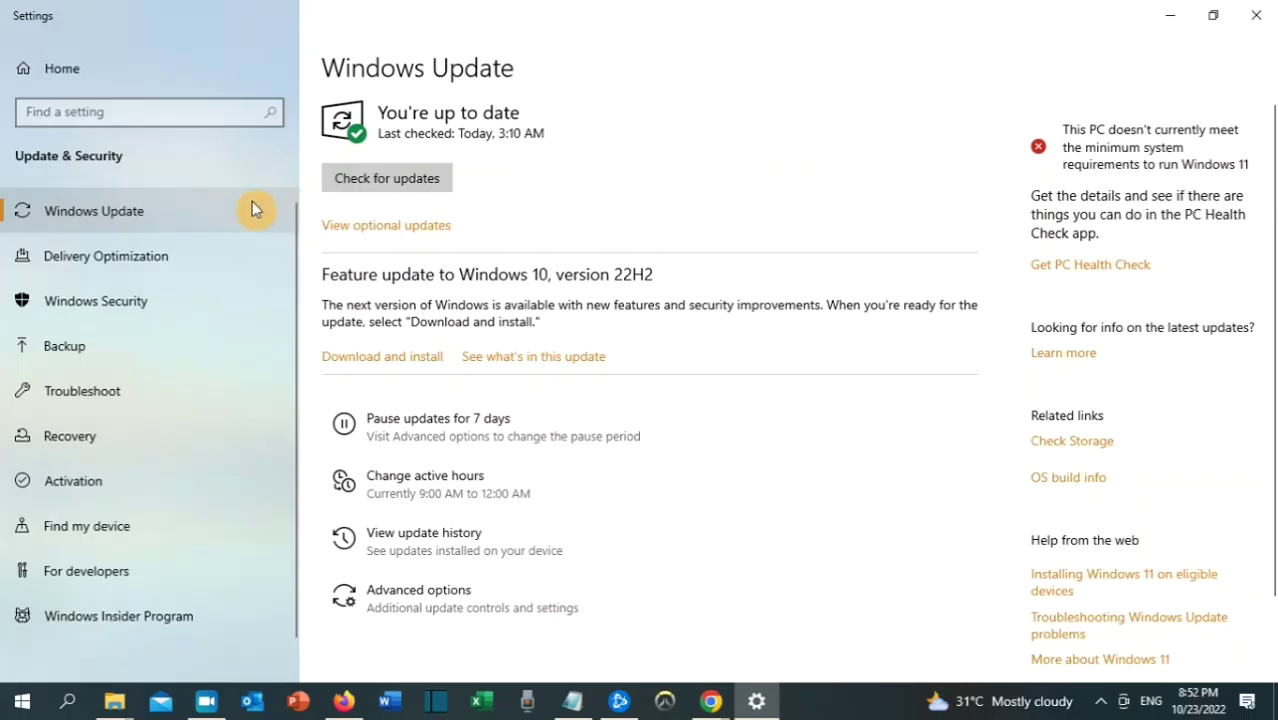
click(398, 182)
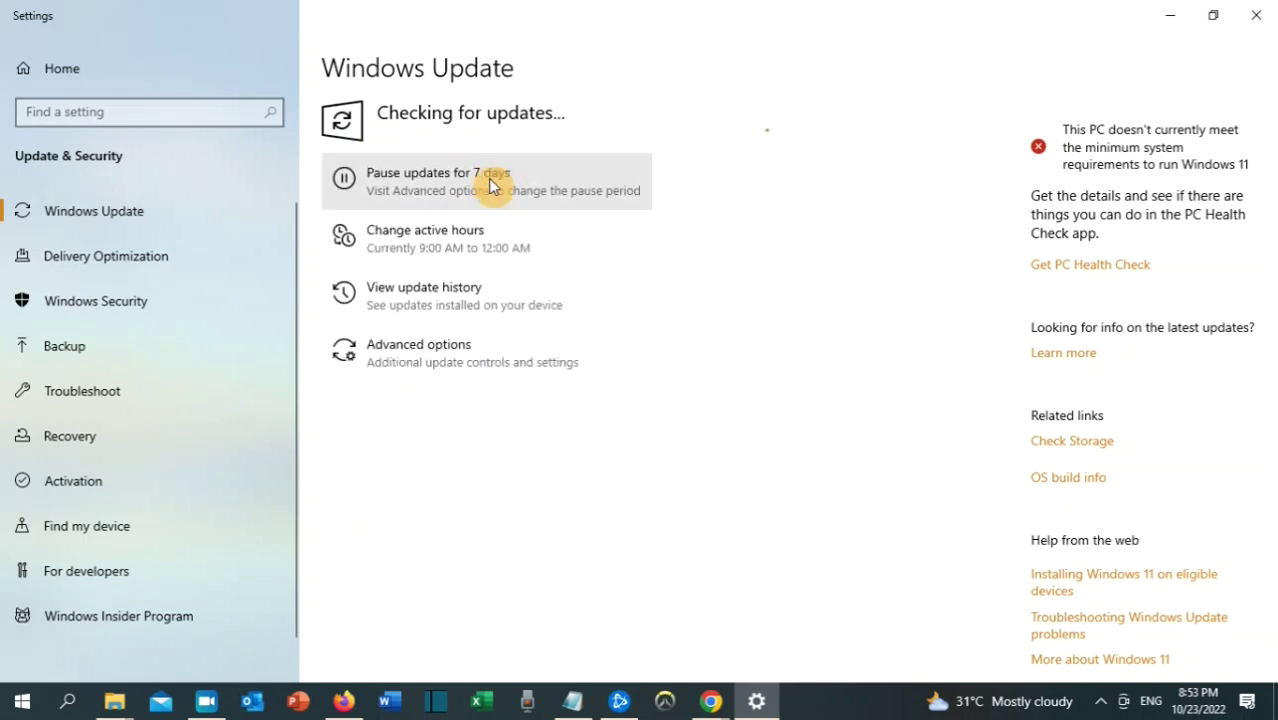
Open Task Manager in a maximized window and end the Firefox task
right_click(851, 705)
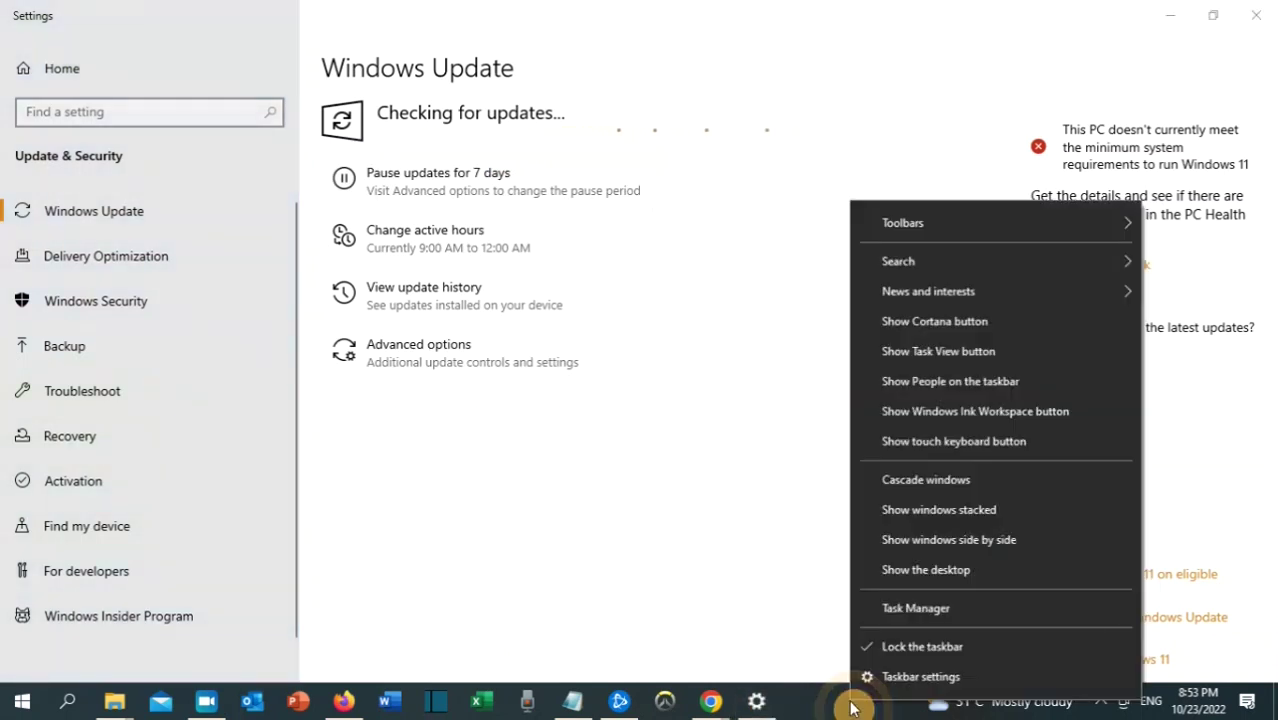
click(894, 612)
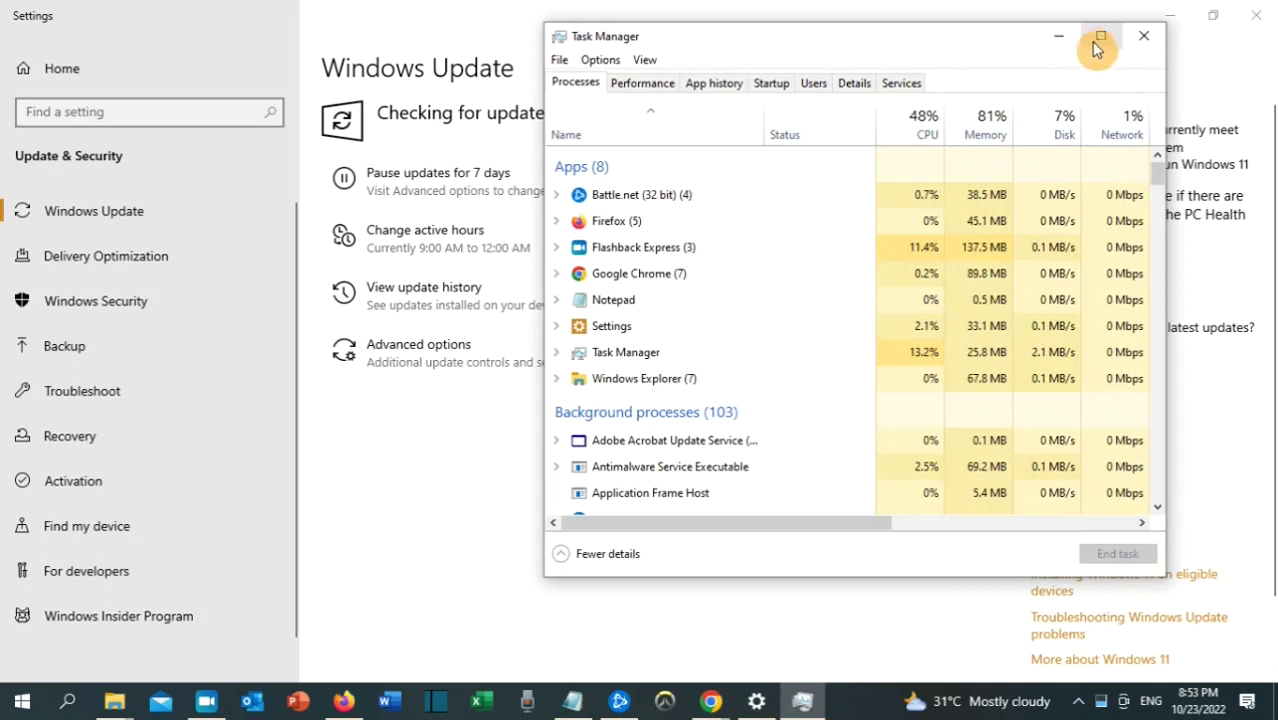
click(1097, 40)
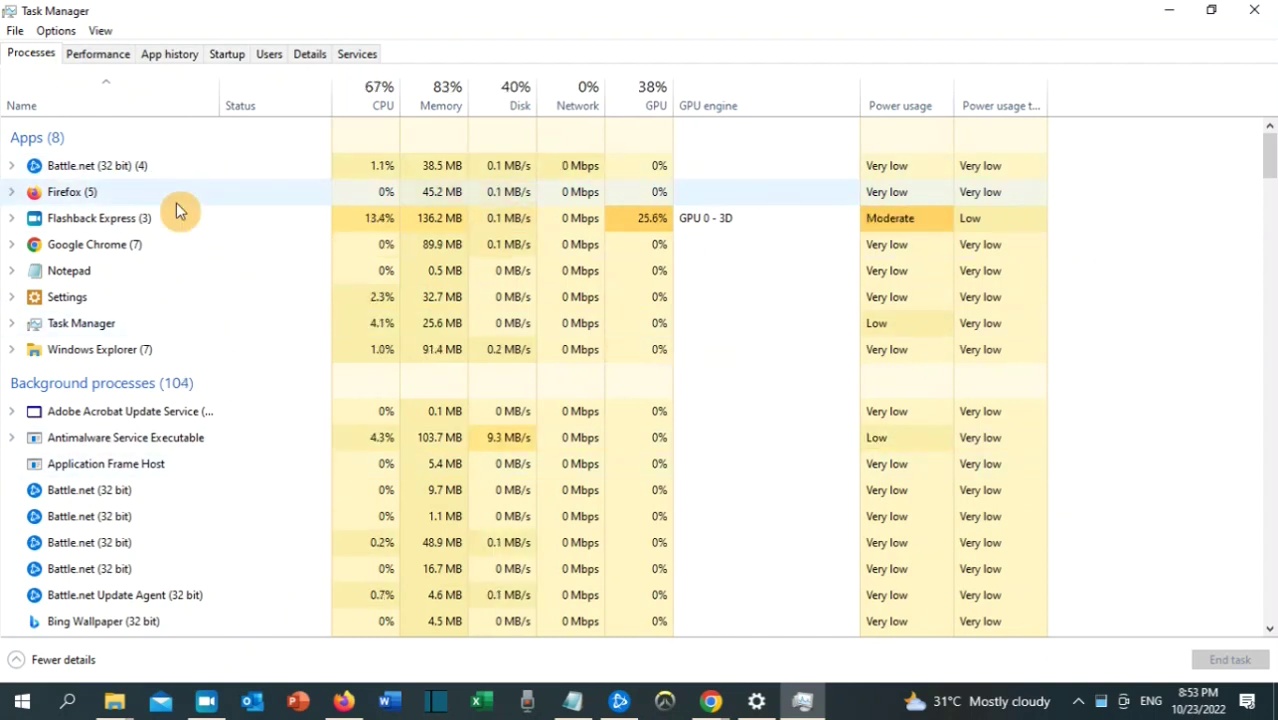
click(180, 244)
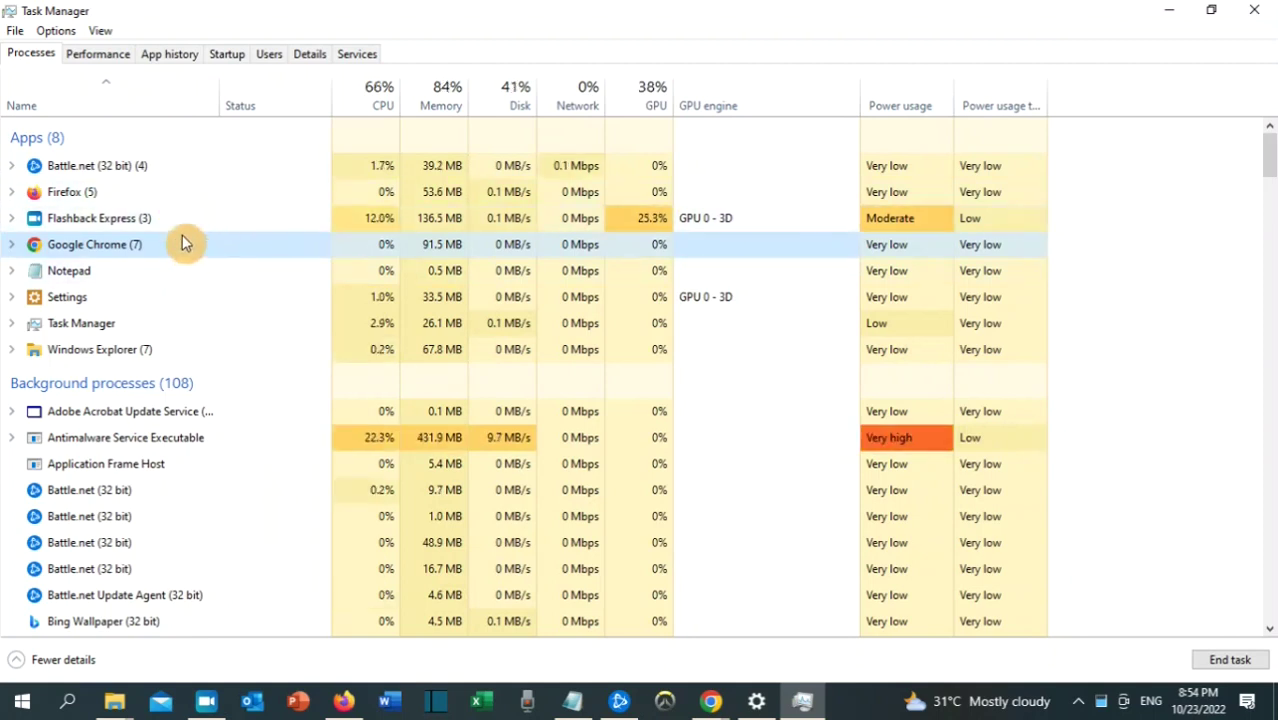
click(175, 196)
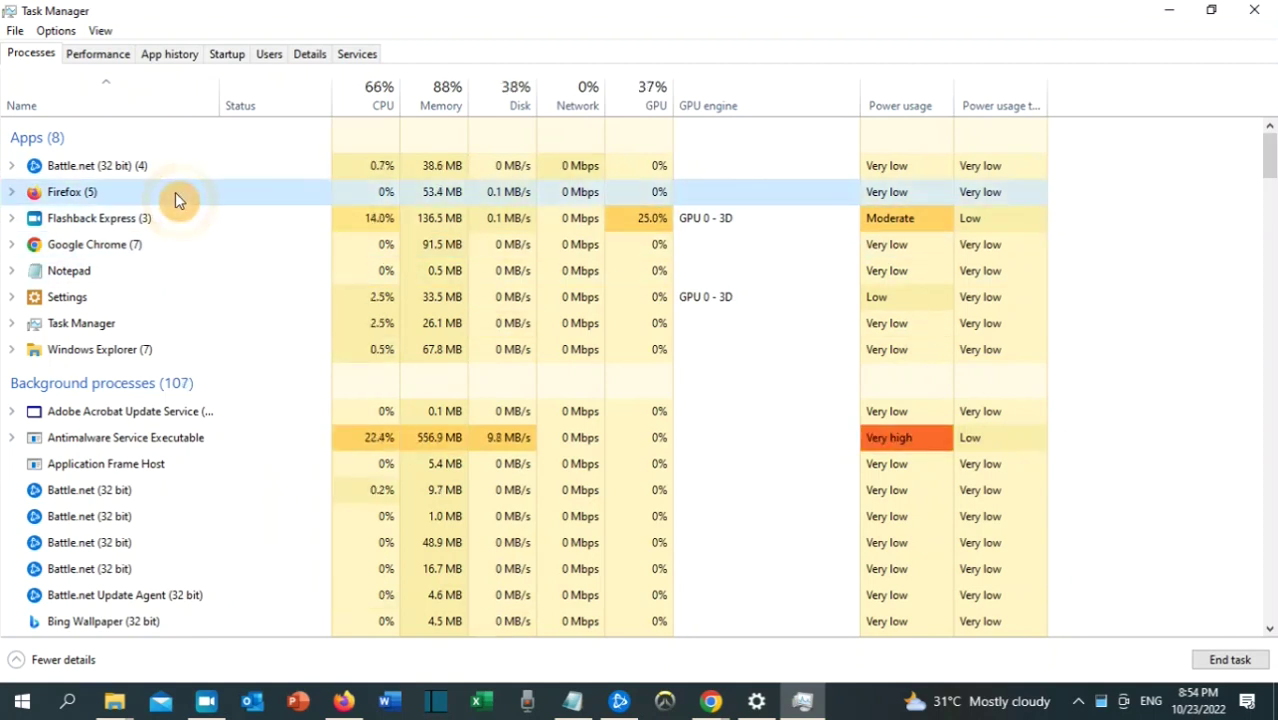
right_click(175, 196)
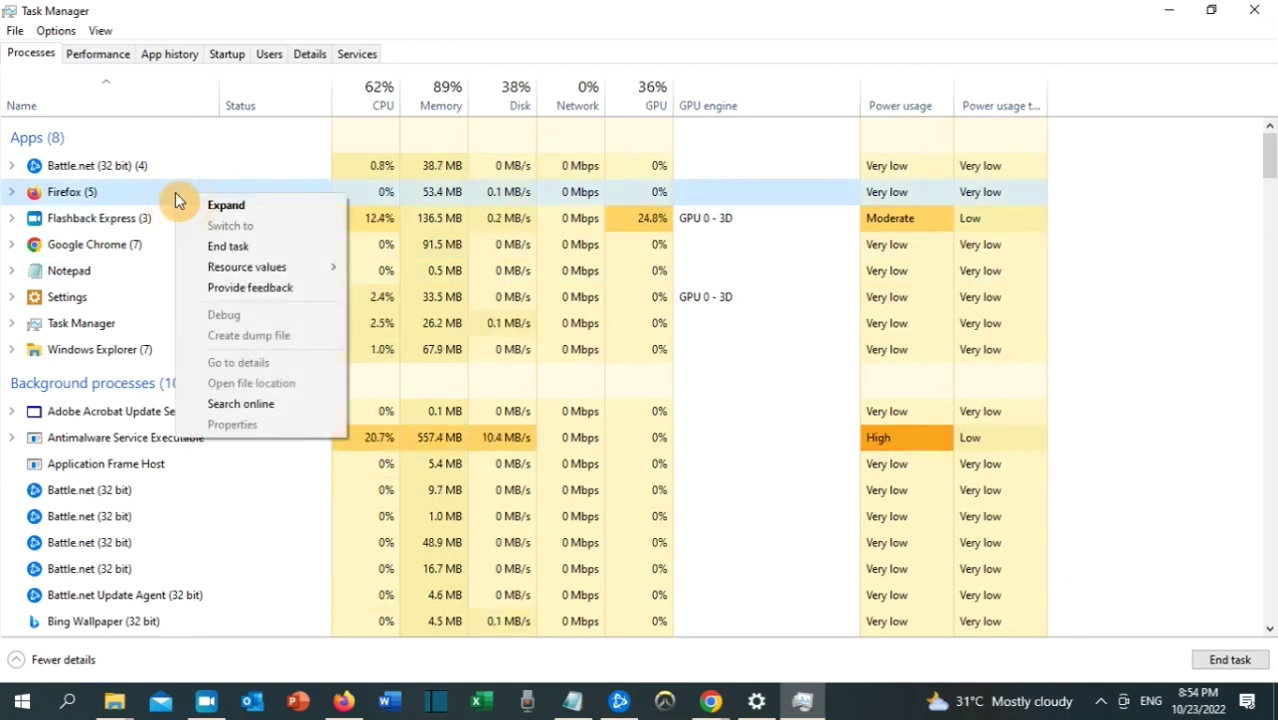
click(208, 248)
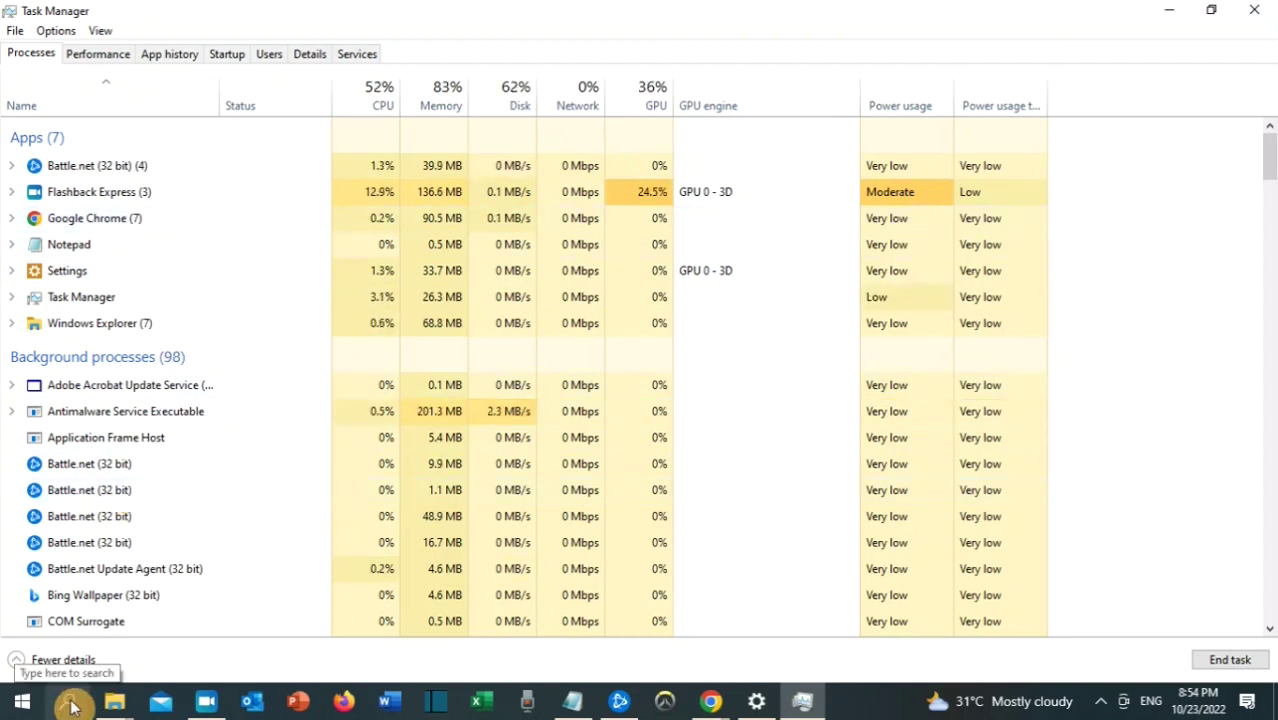
Update the Intel(R) HD Graphics 620 display adapter driver in Device Manager with an automatic driver search
click(72, 703)
text(device)
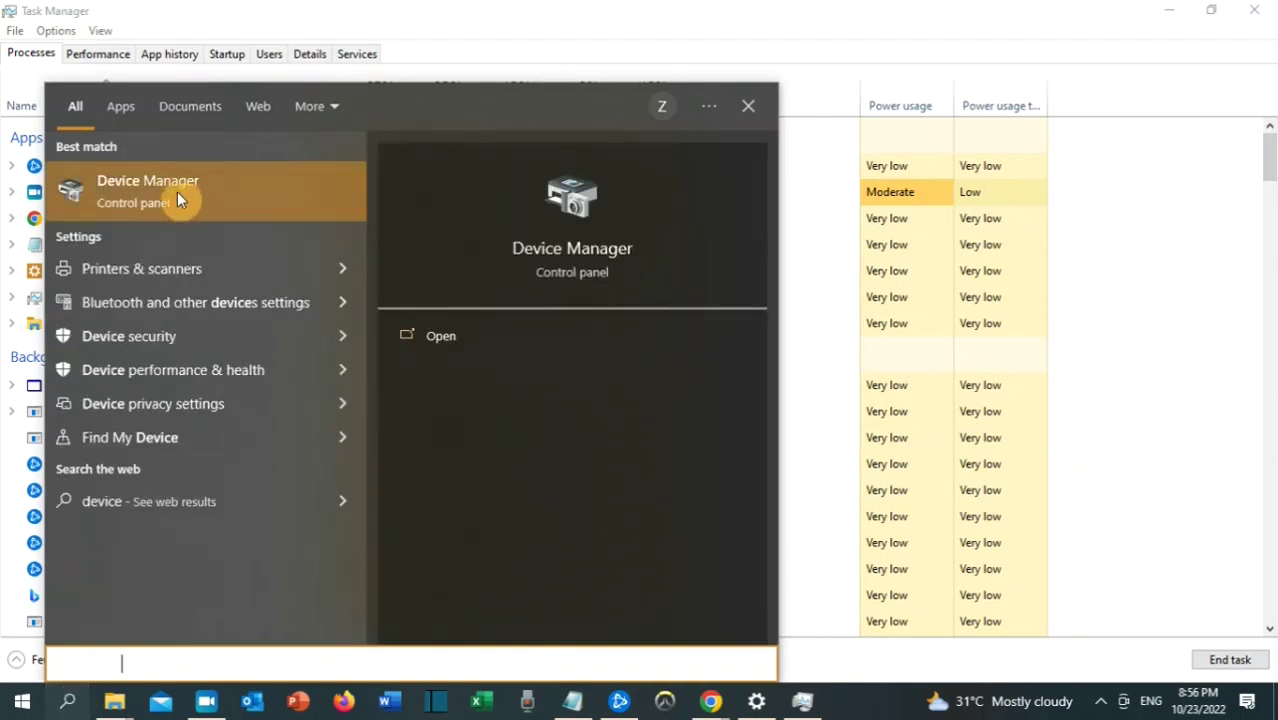
click(187, 195)
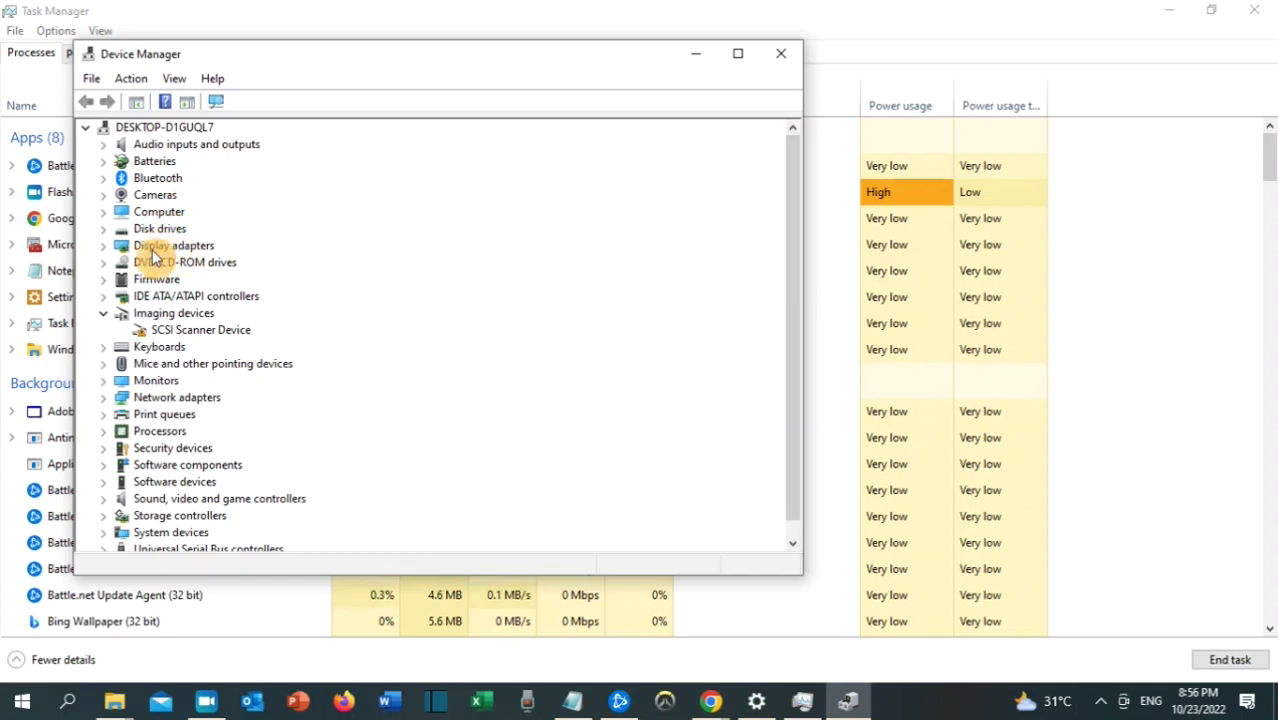
click(104, 246)
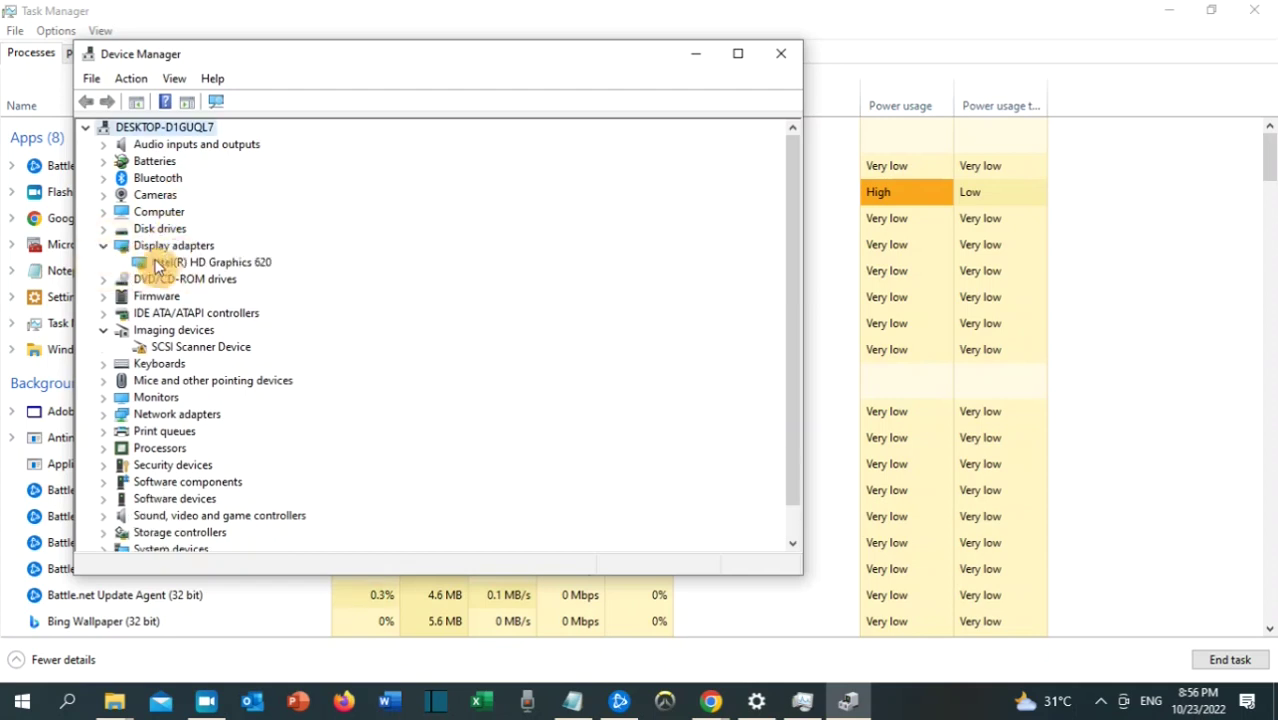
click(175, 265)
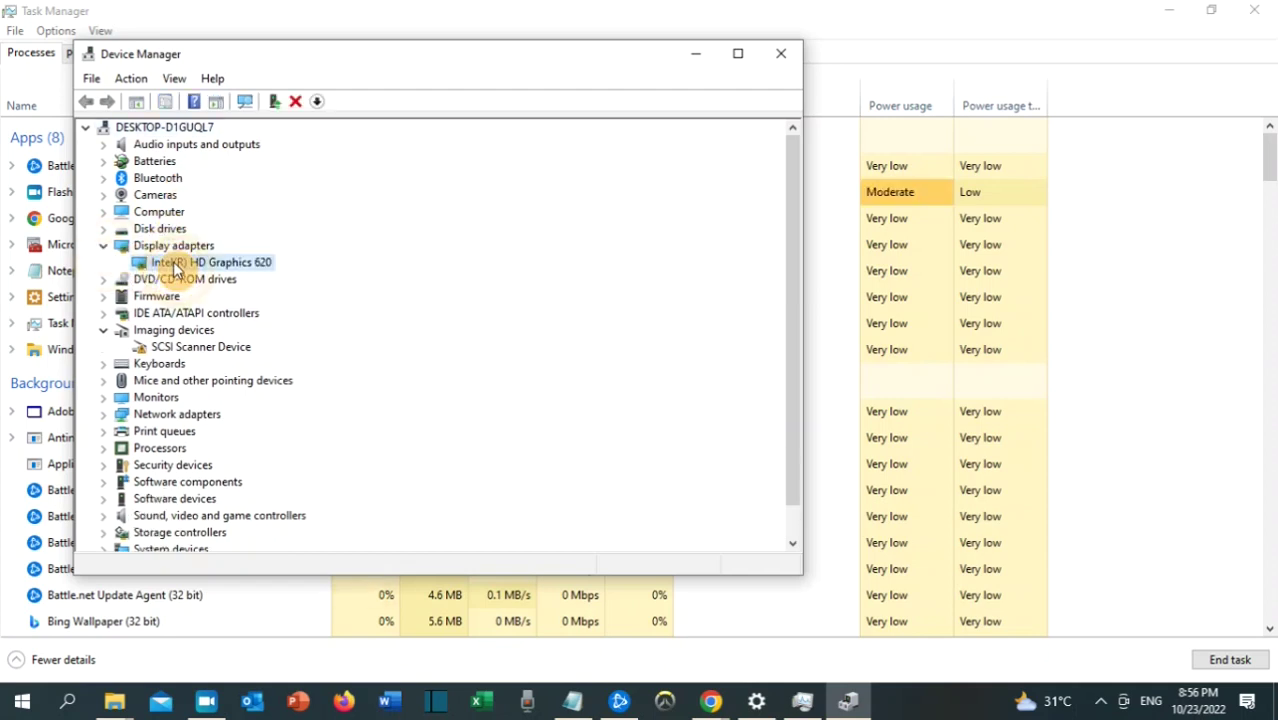
right_click(176, 266)
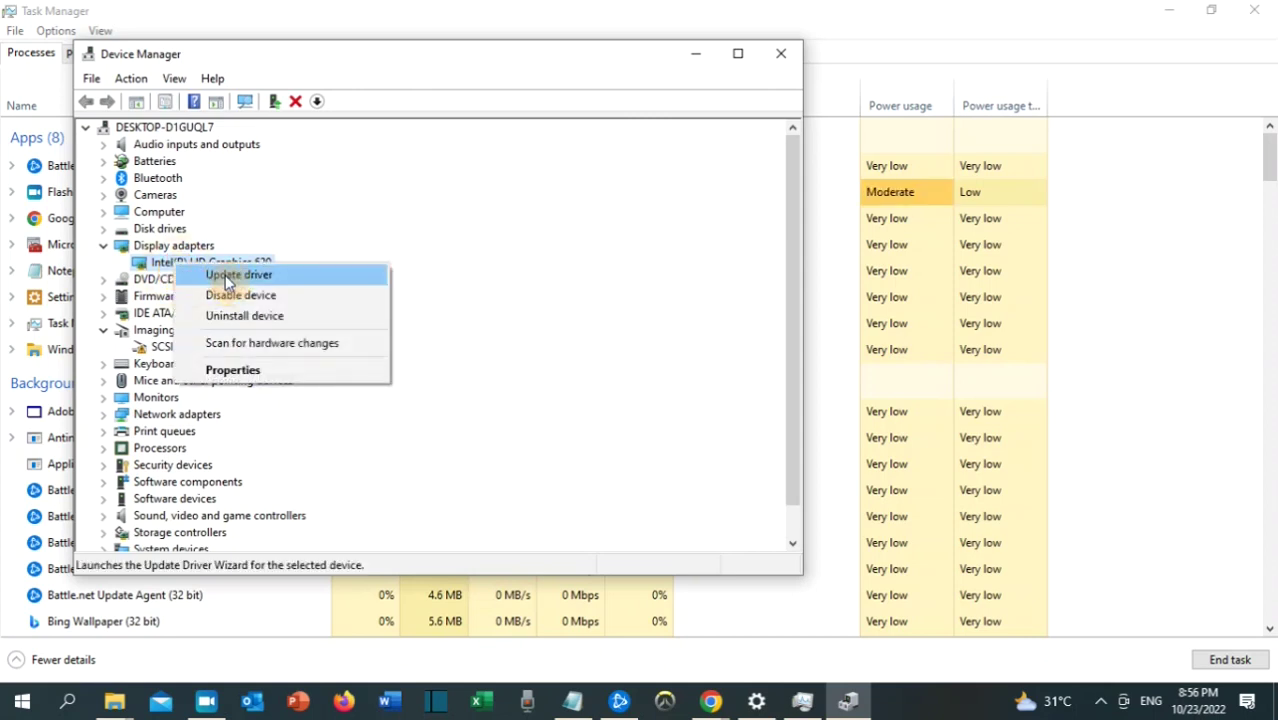
click(220, 276)
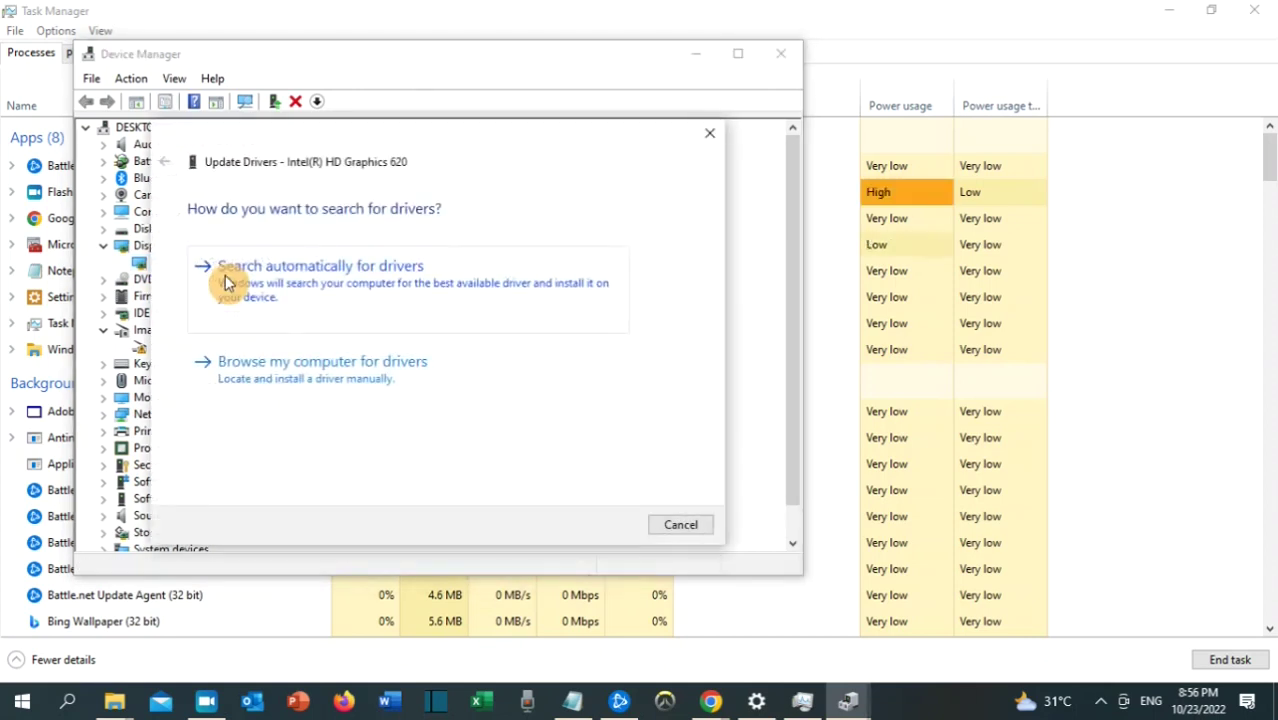
click(277, 296)
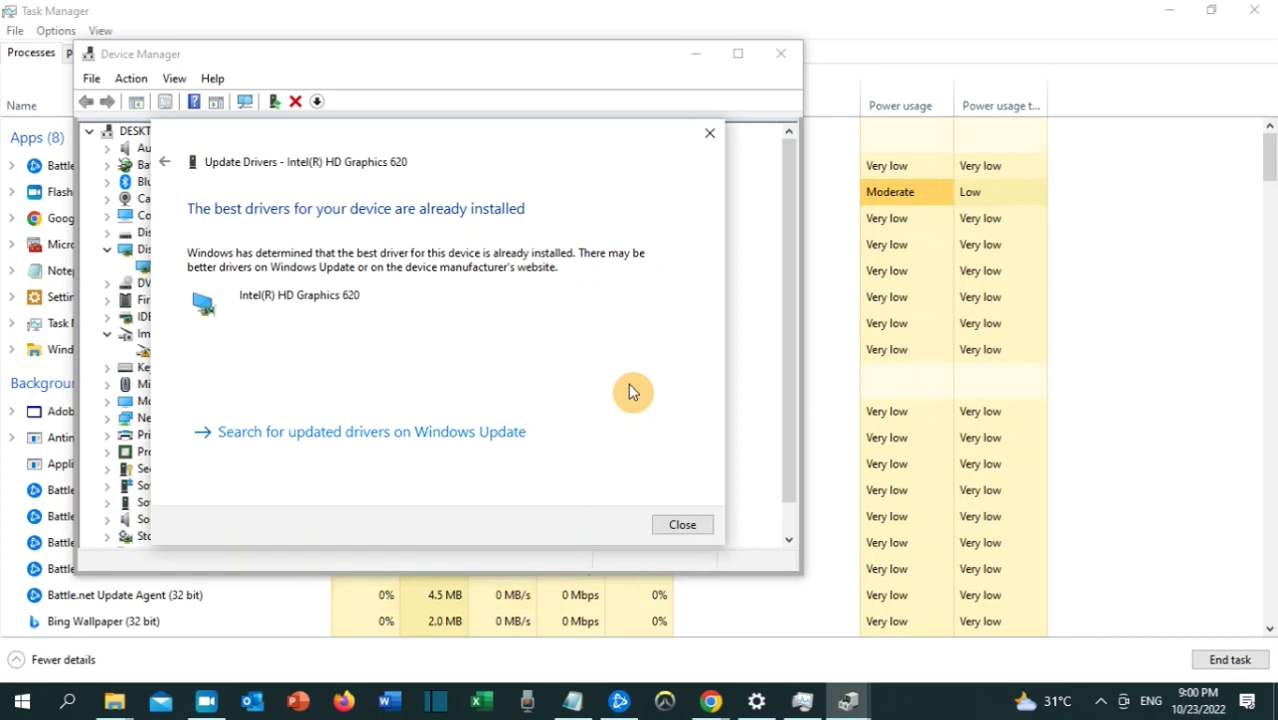
Find and open Windows Security, and go to its Virus & threat protection page
click(68, 708)
text(windows)
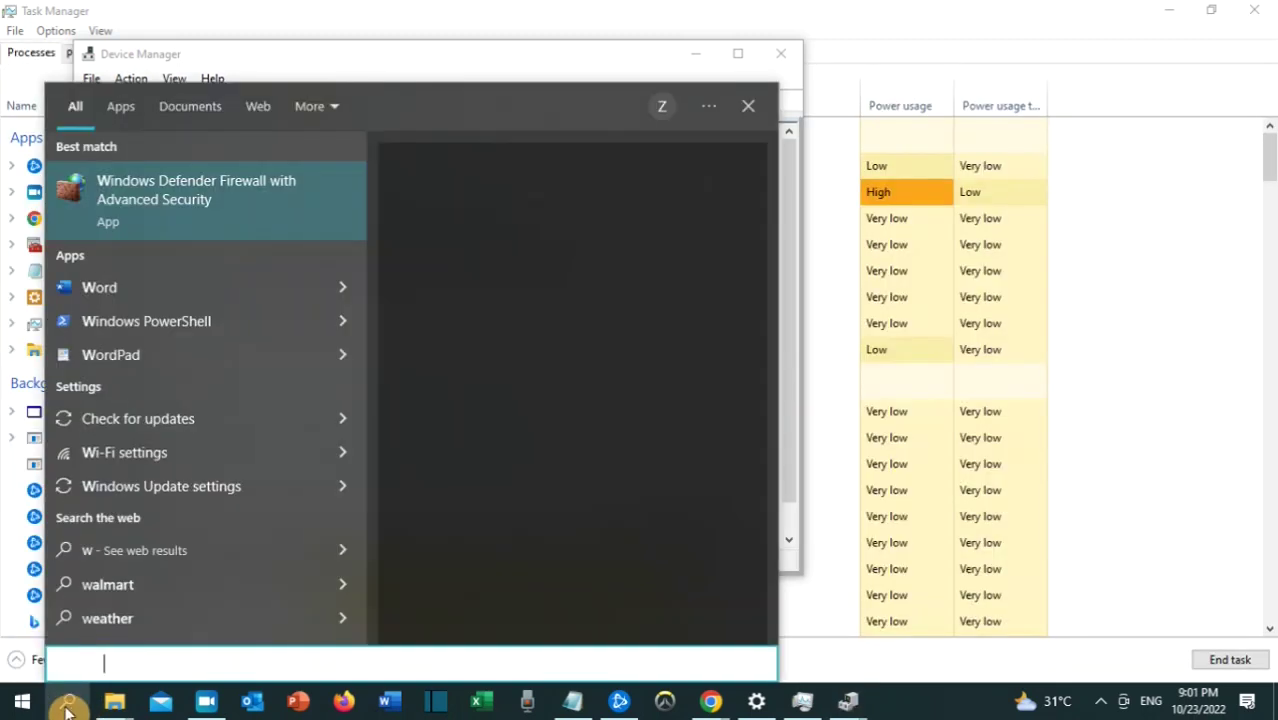
text(urity)
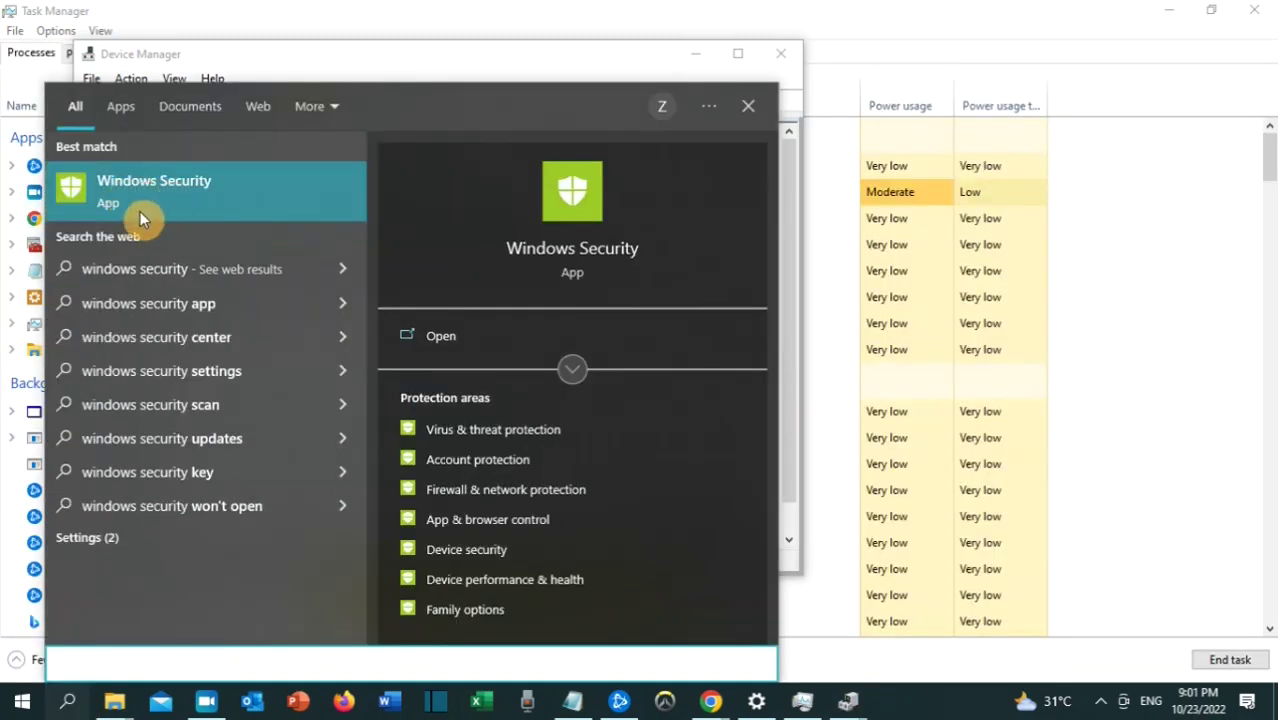
click(189, 204)
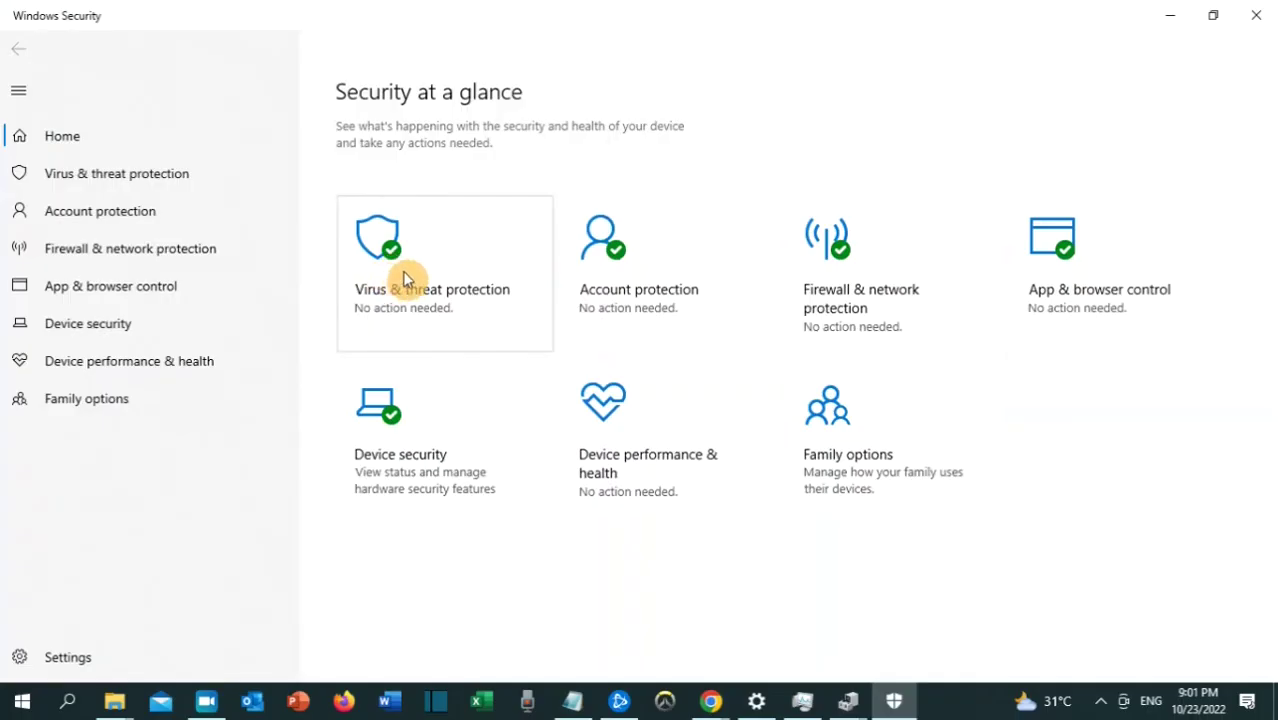
click(438, 268)
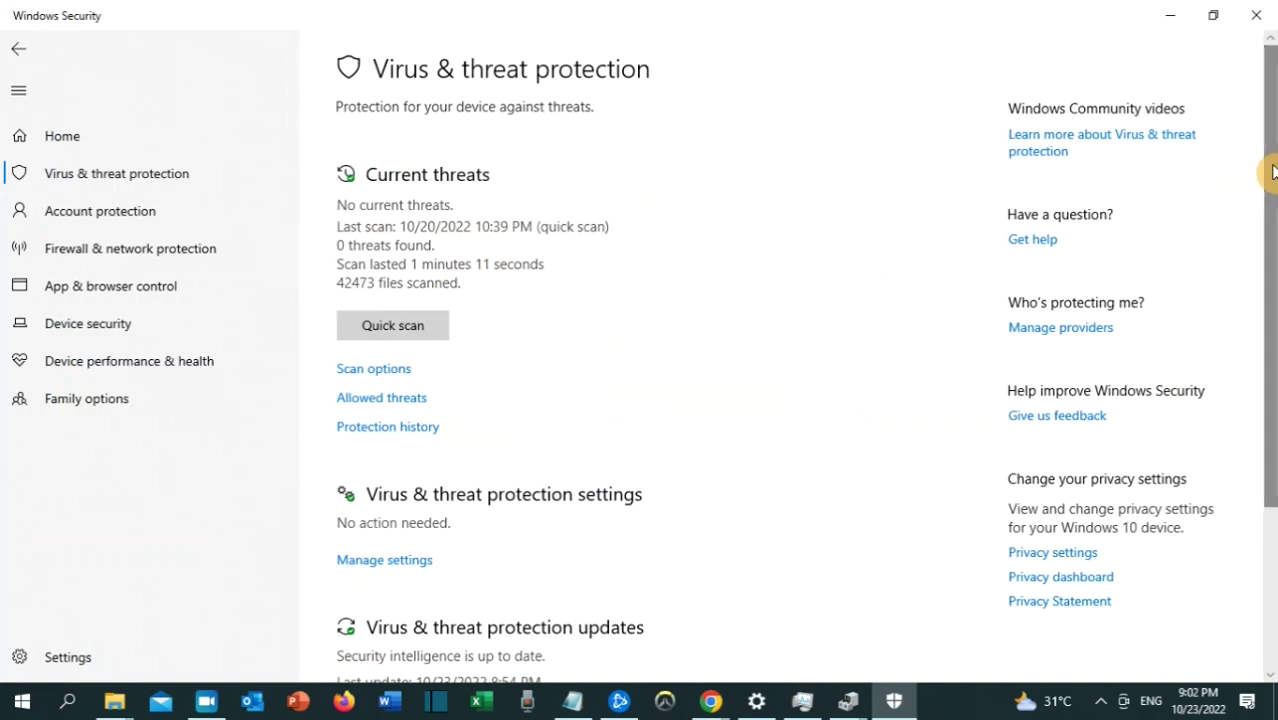
Open the Microsoft Defender Antivirus exclusions from the protection settings and start adding a file exclusion
drag(1270, 167, 1272, 350)
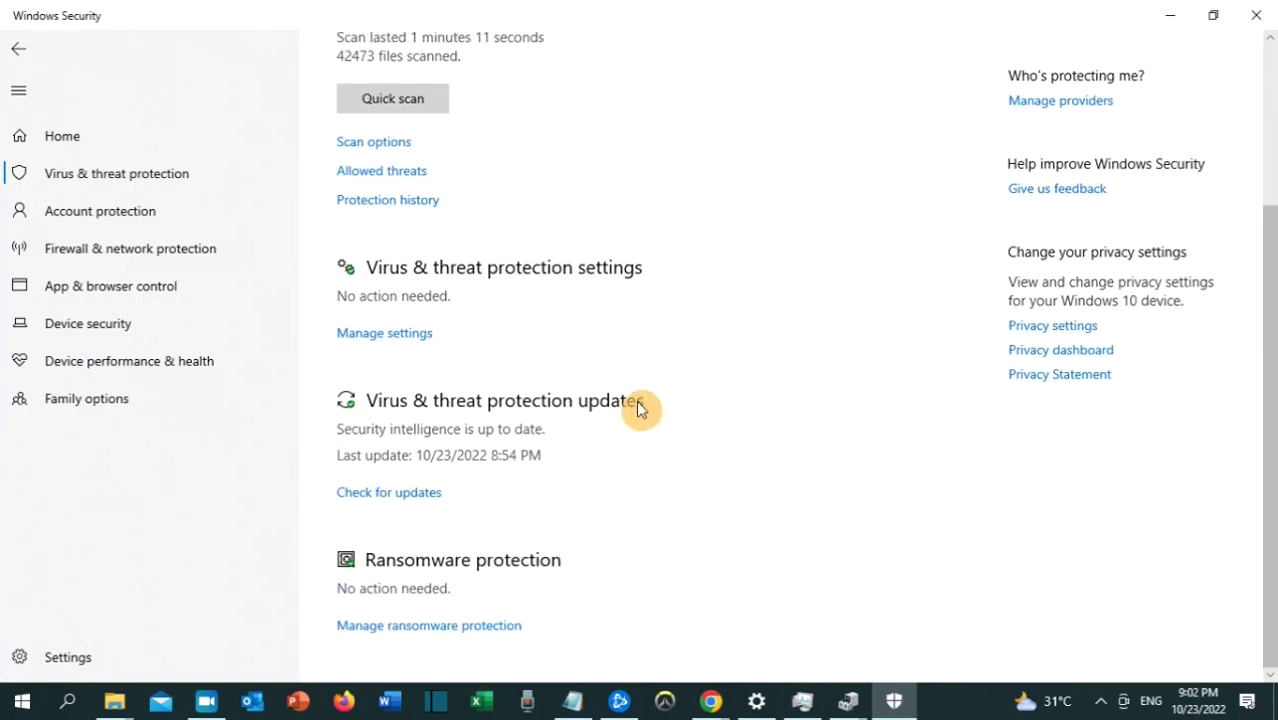
click(410, 347)
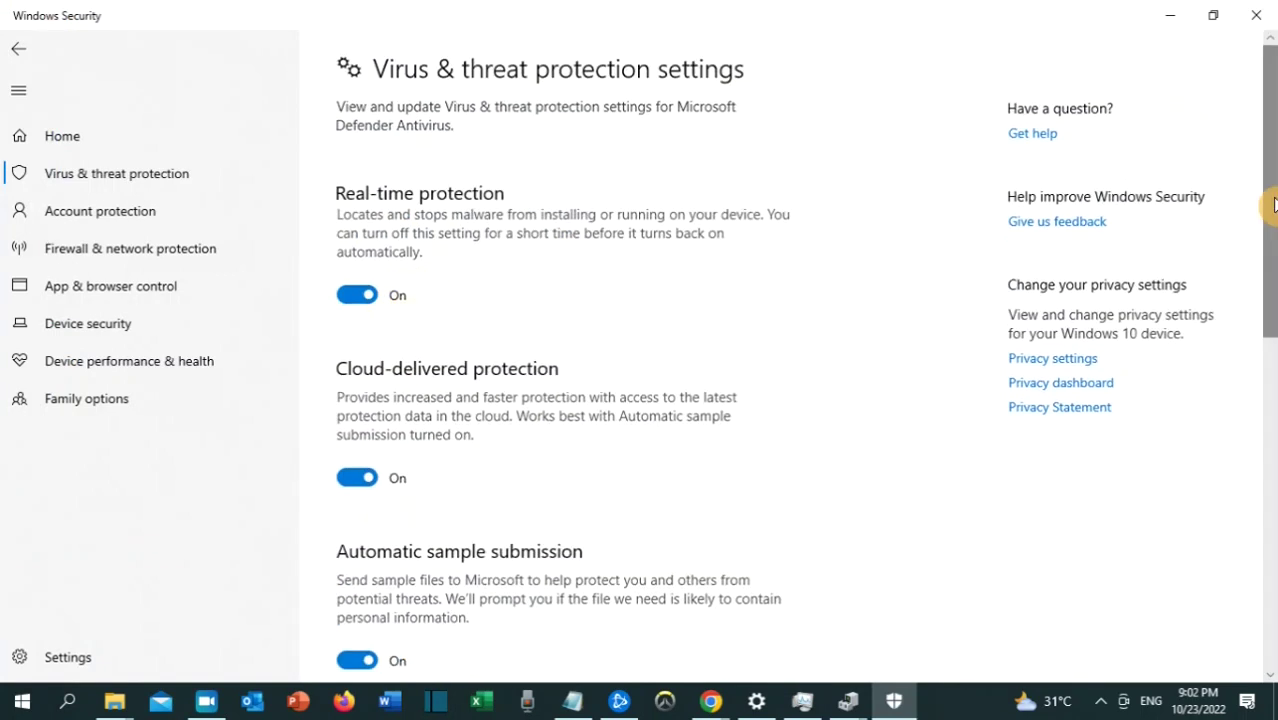
scroll(1264, 365, down, 10)
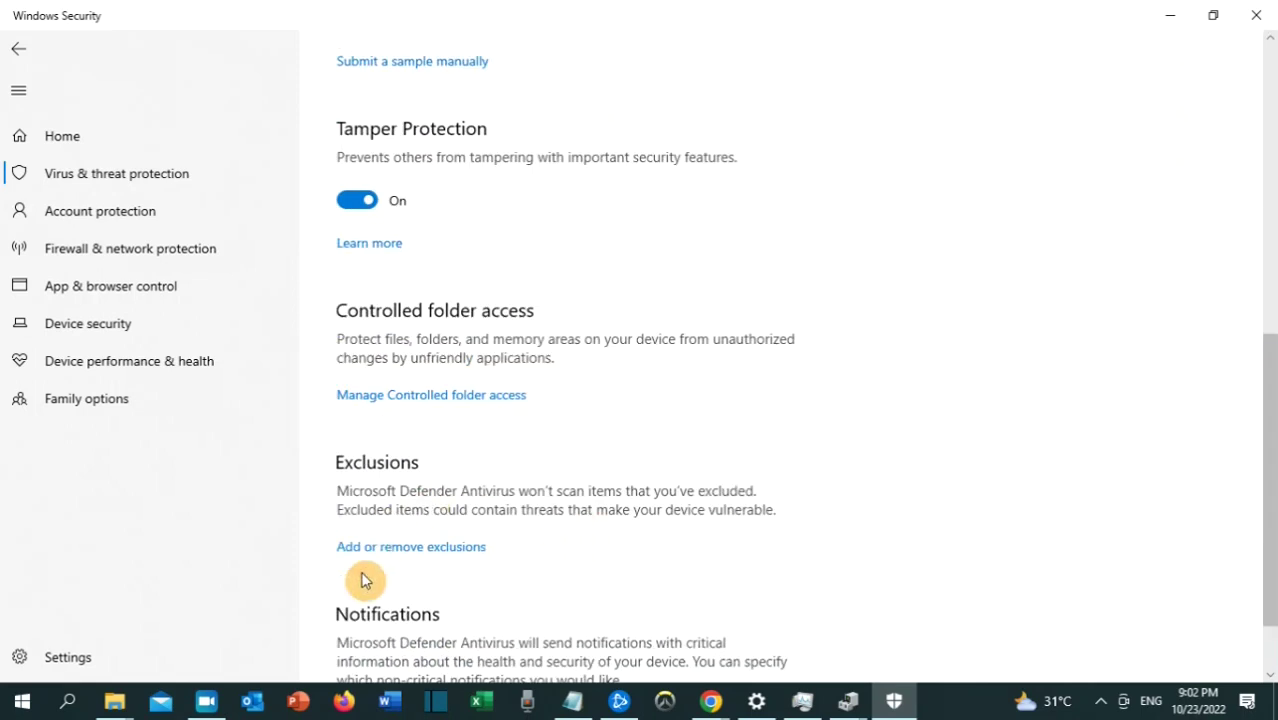
click(410, 556)
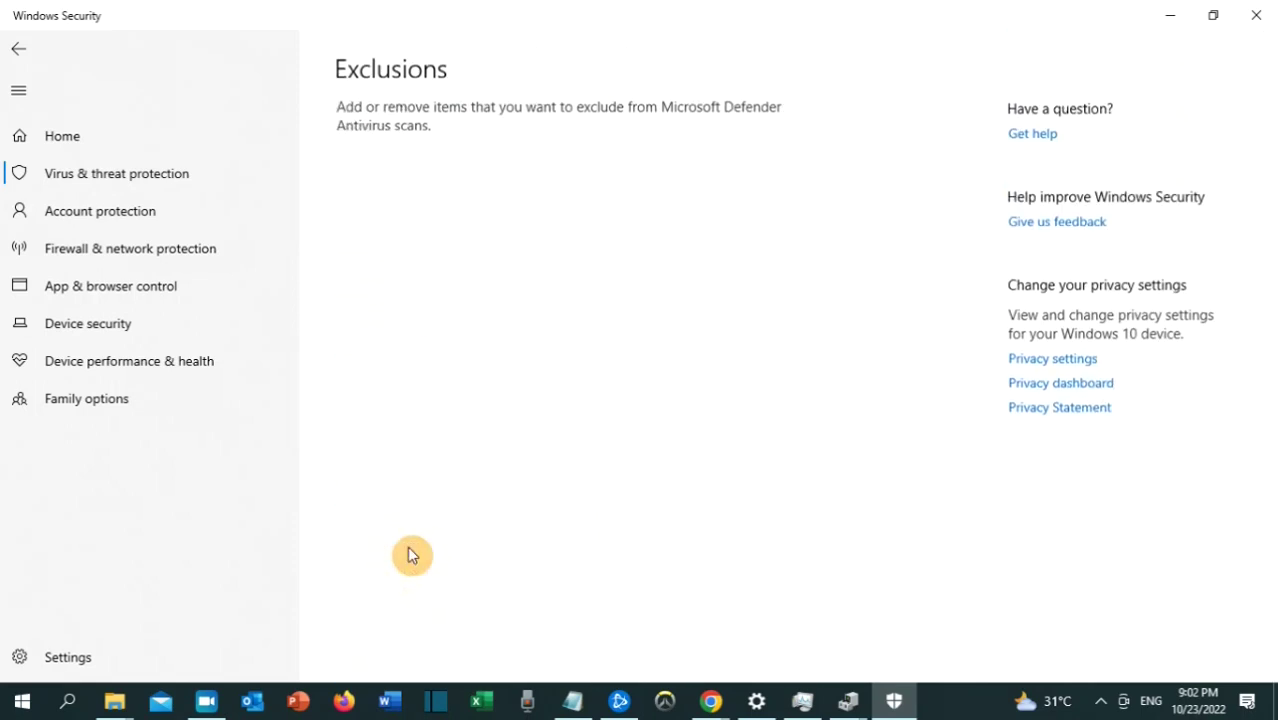
click(437, 230)
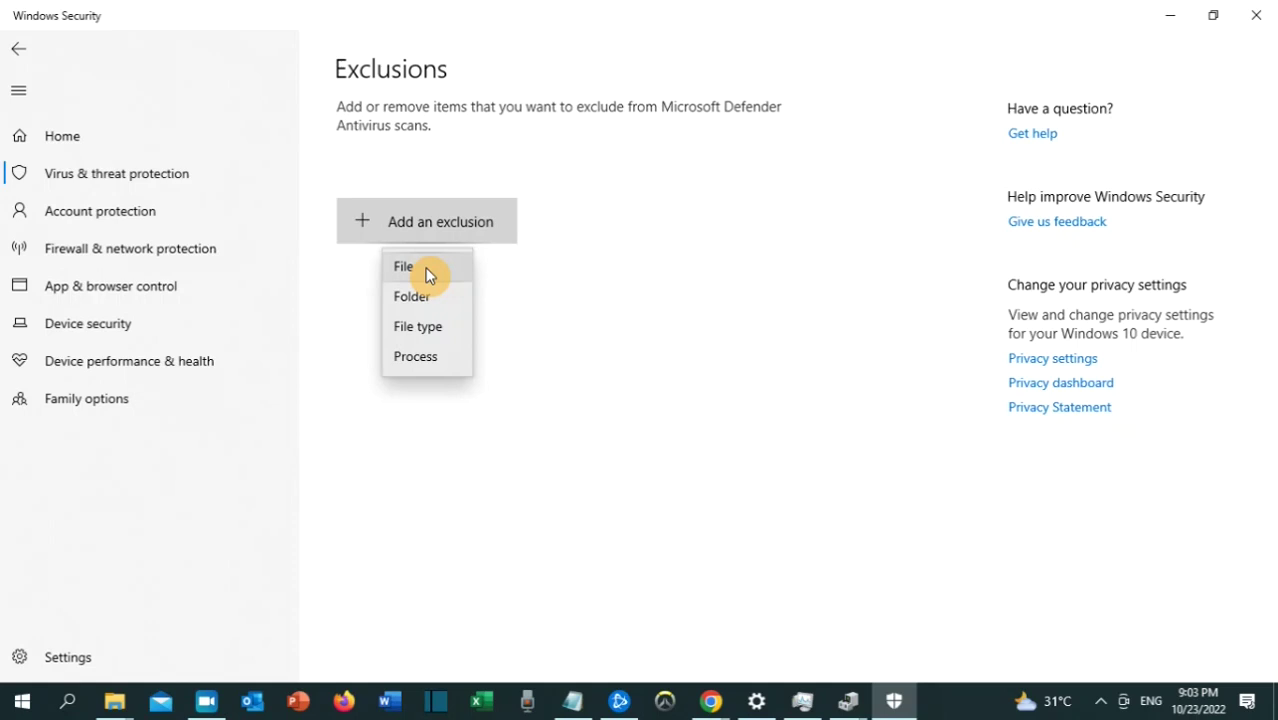
click(425, 270)
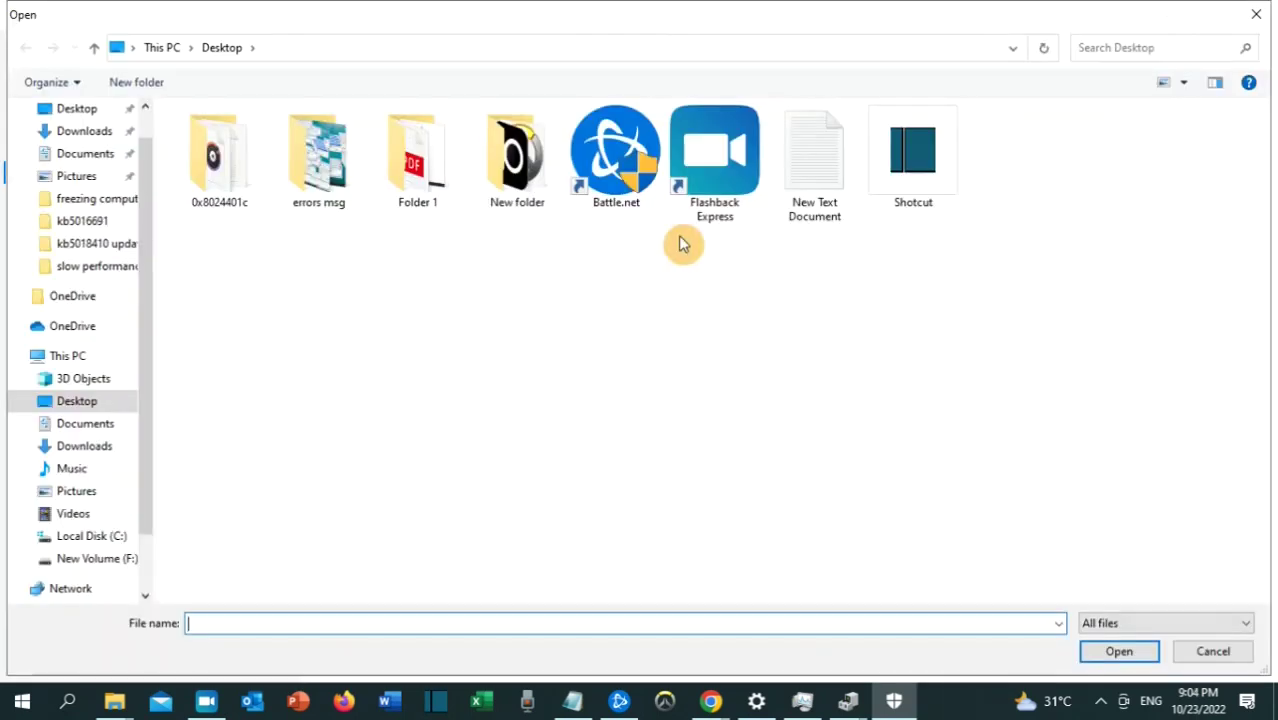